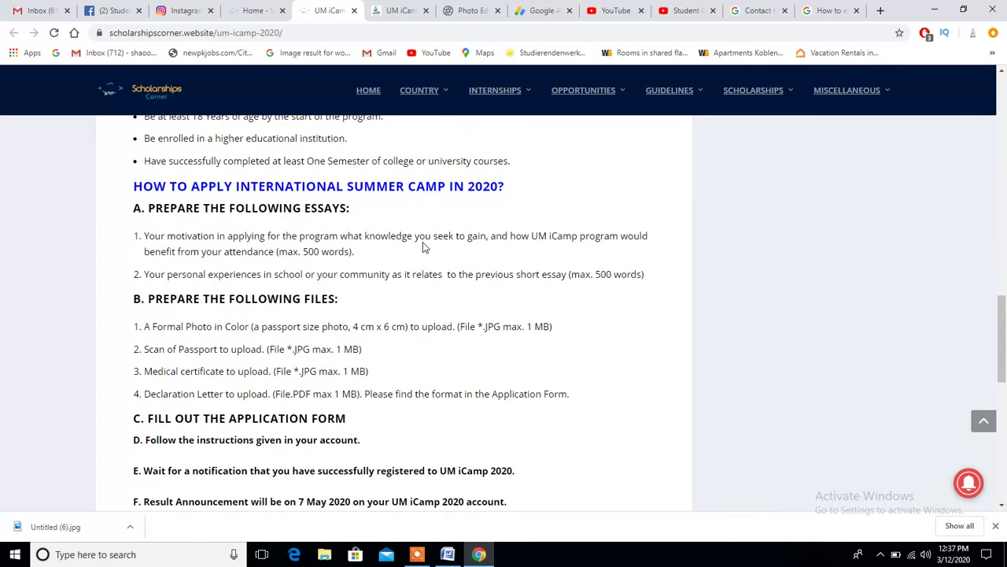
- Read the UM iCamp 2020 application instructions, covering the required essays, files, form steps and application deadline
scroll(423, 247, down, 1)
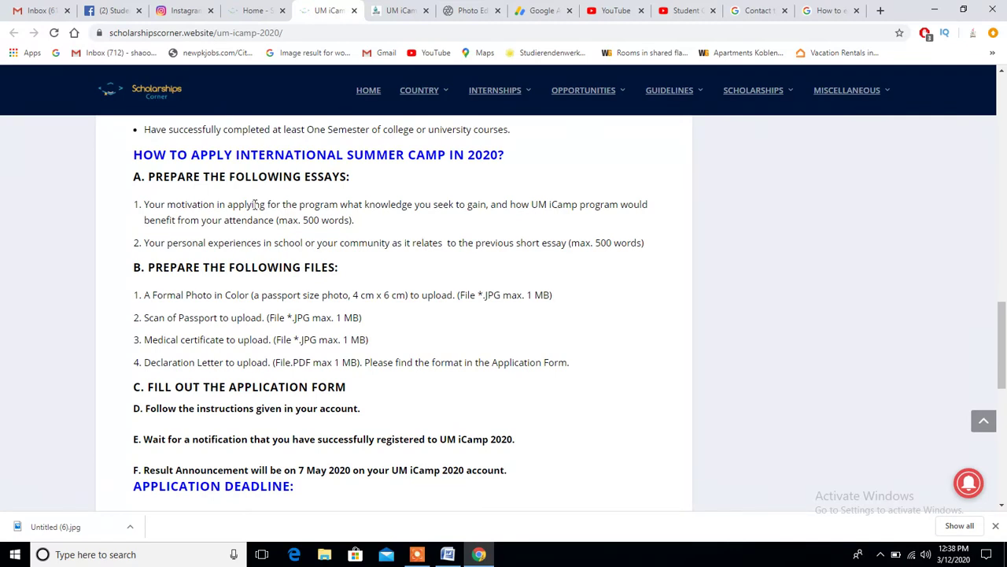
scroll(329, 238, down, 2)
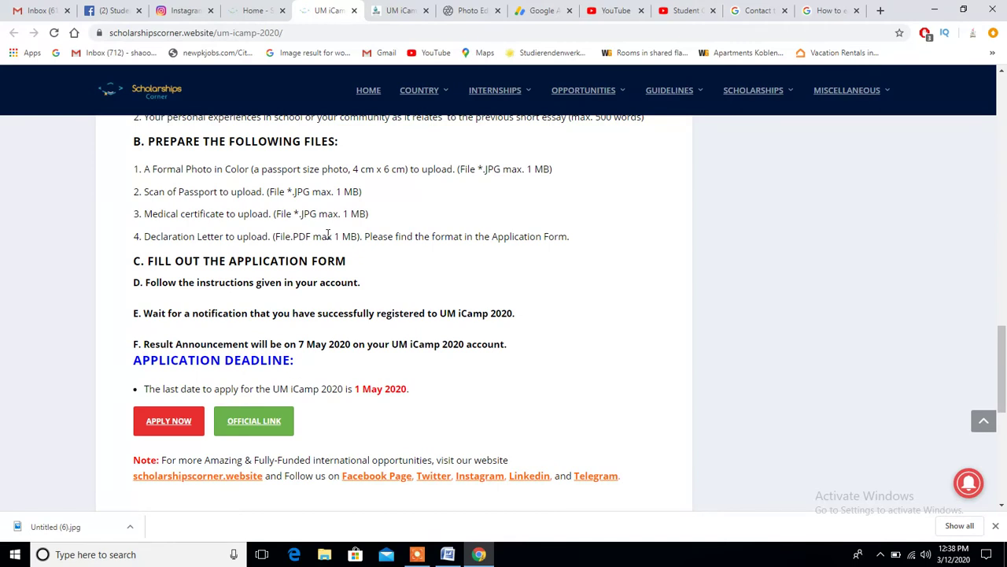
scroll(329, 236, down, 1)
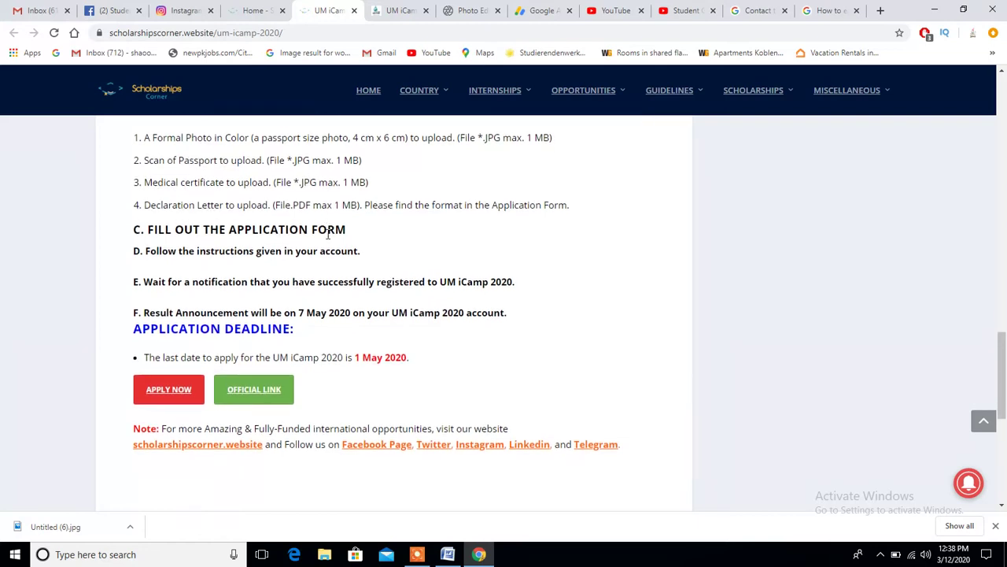
scroll(327, 234, down, 1)
scroll(327, 233, up, 1)
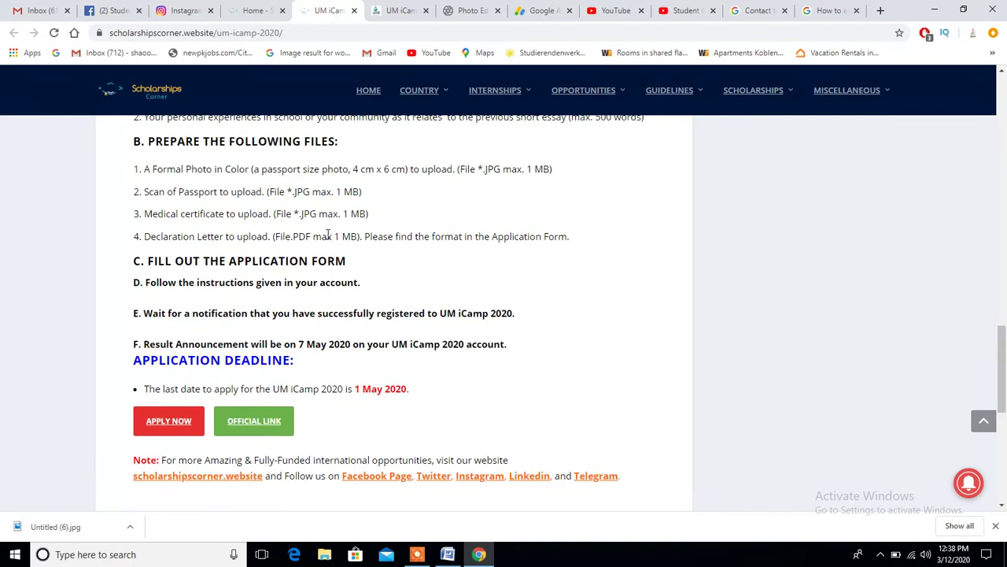
scroll(327, 233, up, 1)
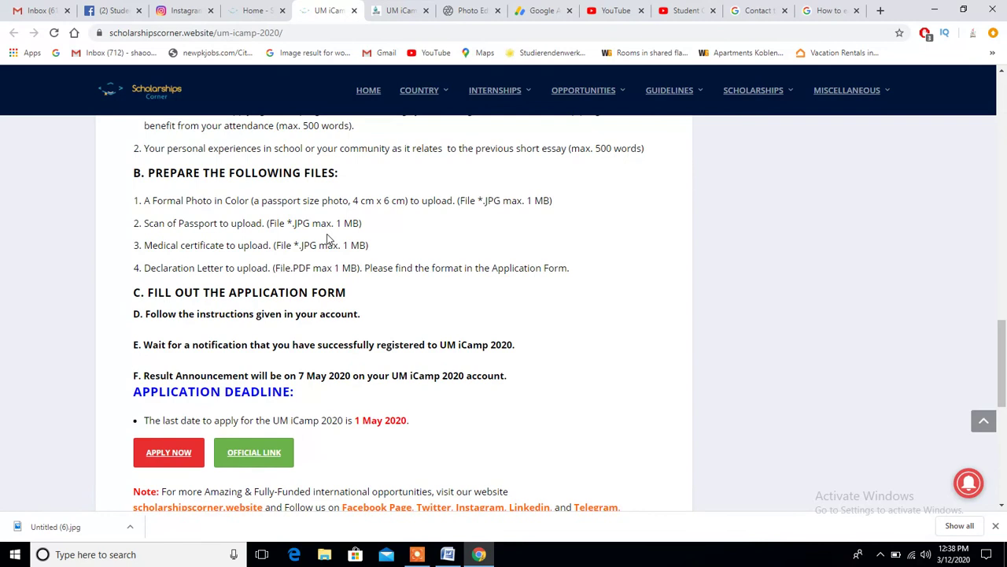
scroll(329, 240, down, 1)
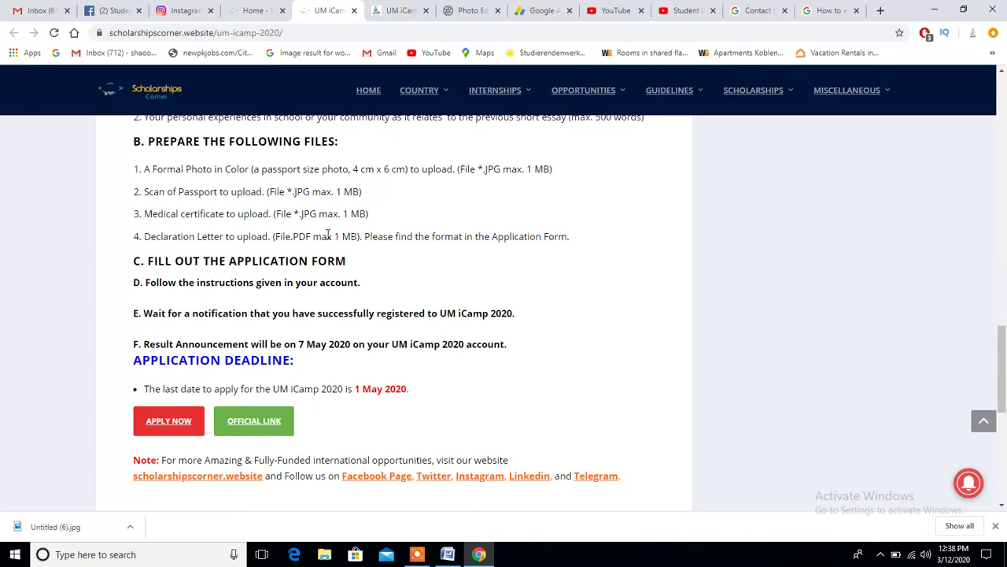
scroll(327, 234, down, 2)
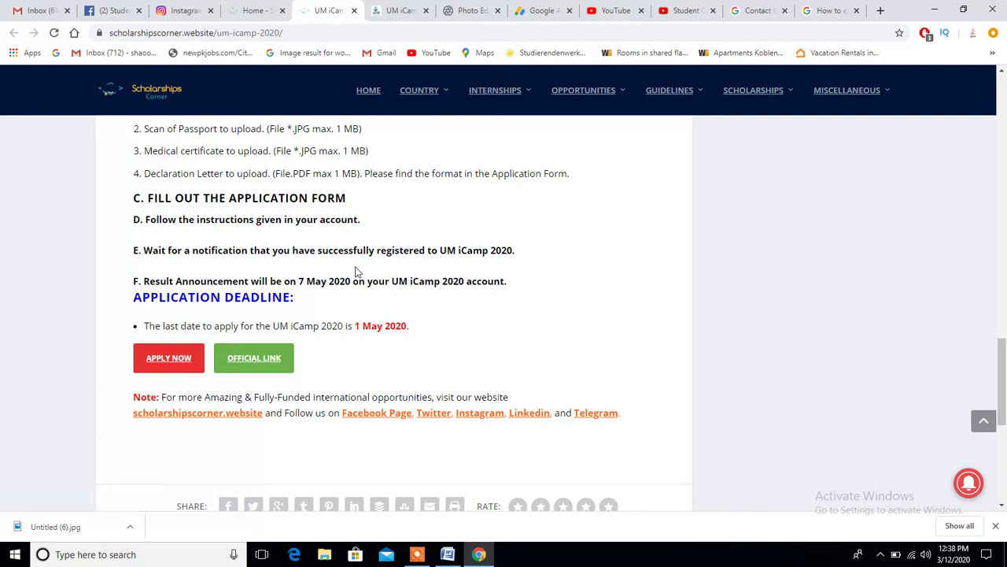
- Go to the UM iCamp application site and view the account sign-up form
click(191, 357)
click(396, 8)
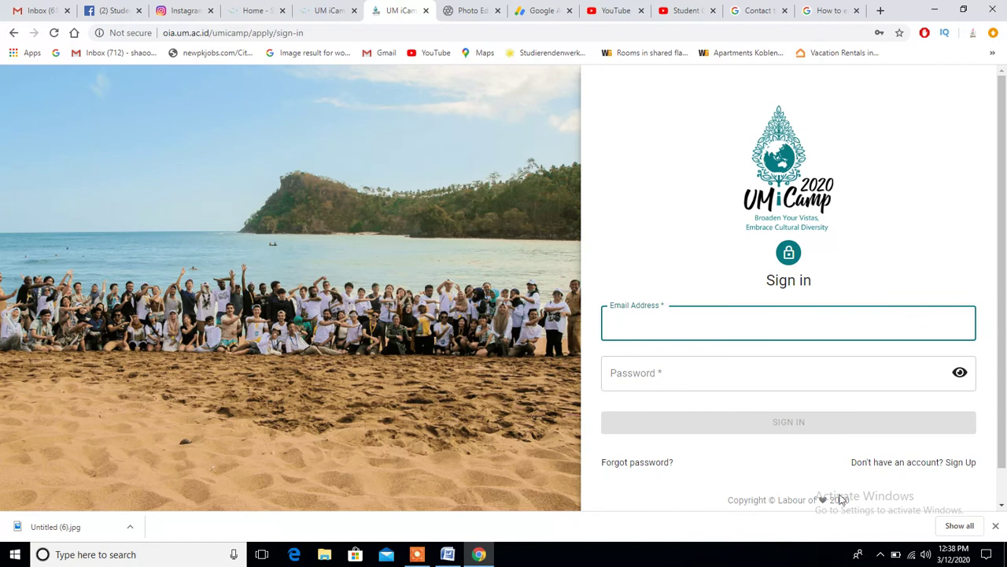
click(888, 464)
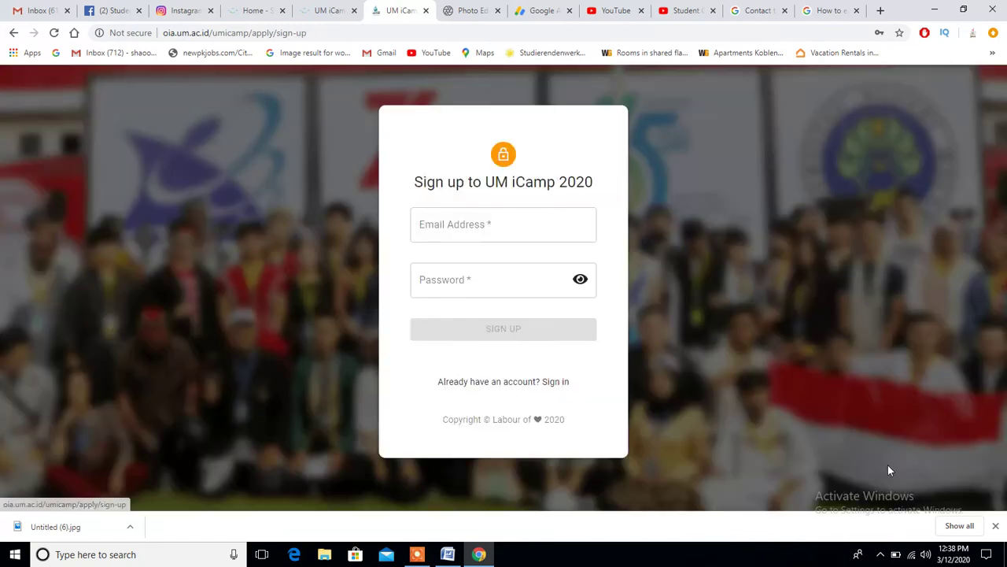
click(541, 209)
click(576, 190)
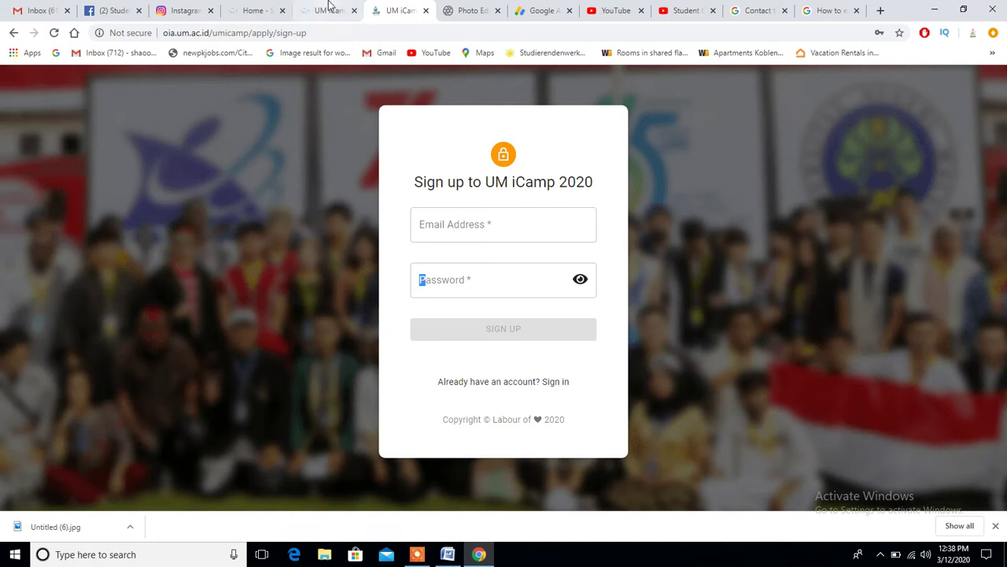
- Reopen the application site from the scholarship page's Apply Now link and close the older sign-up tab
click(329, 10)
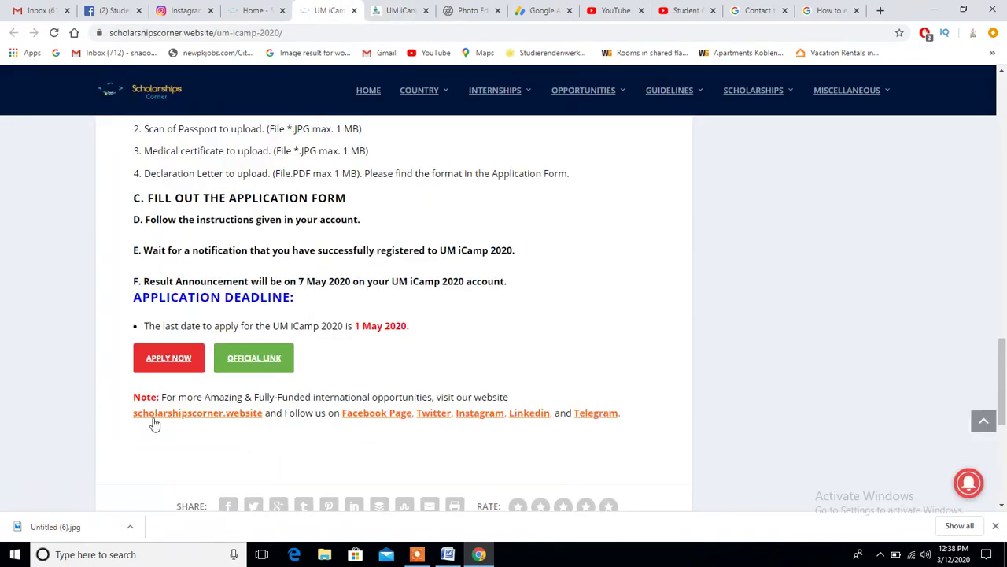
click(169, 360)
click(450, 10)
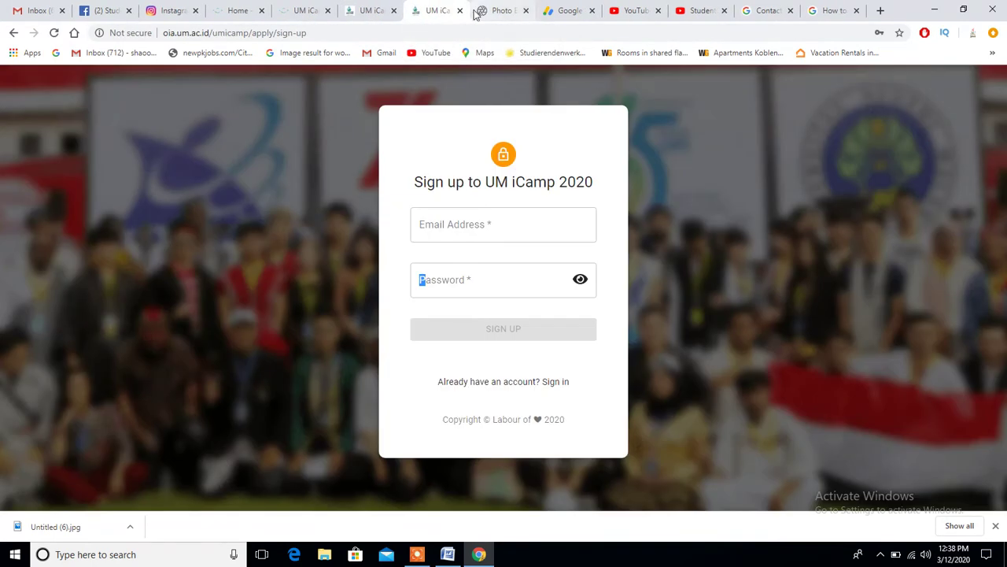
click(459, 10)
click(377, 10)
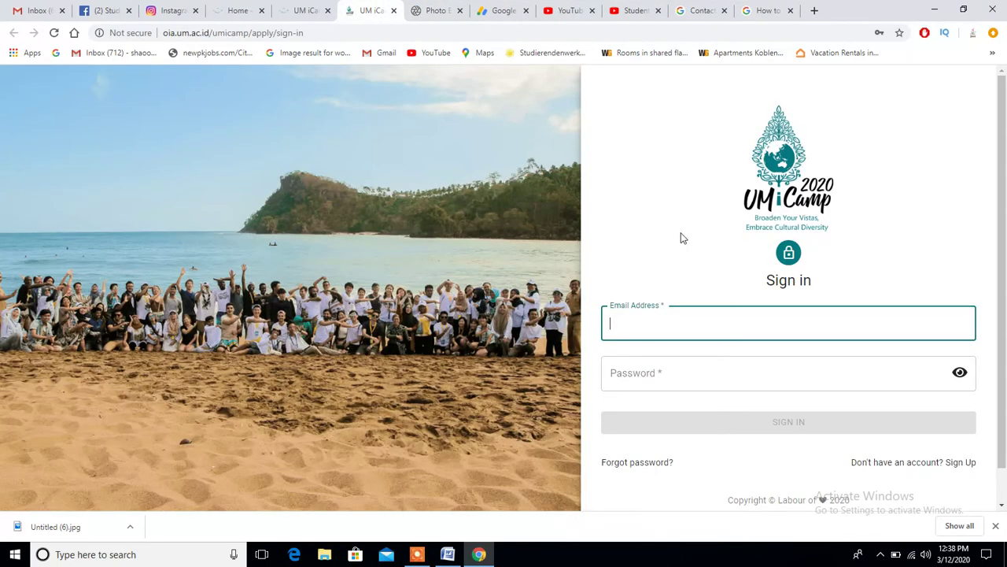
- Sign in to UM iCamp with the saved e-mail address and account password
click(749, 318)
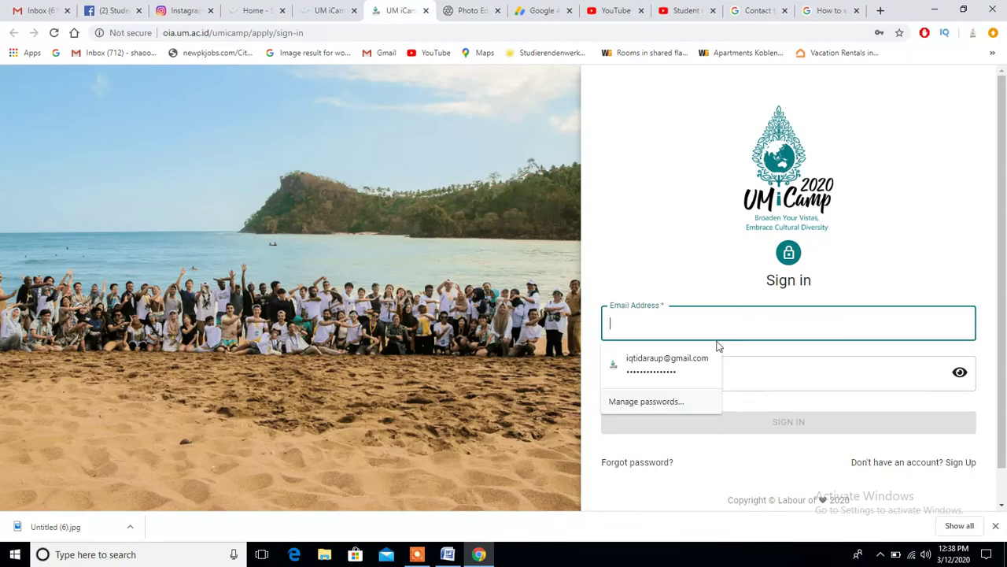
click(680, 375)
click(793, 421)
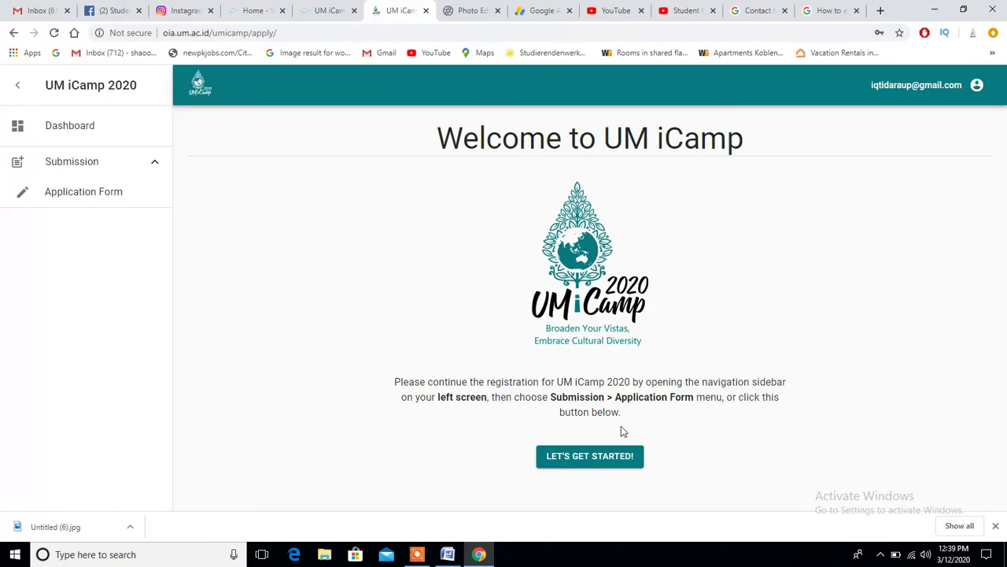
- Start the application form and open its declaration letter link in a new tab
click(599, 458)
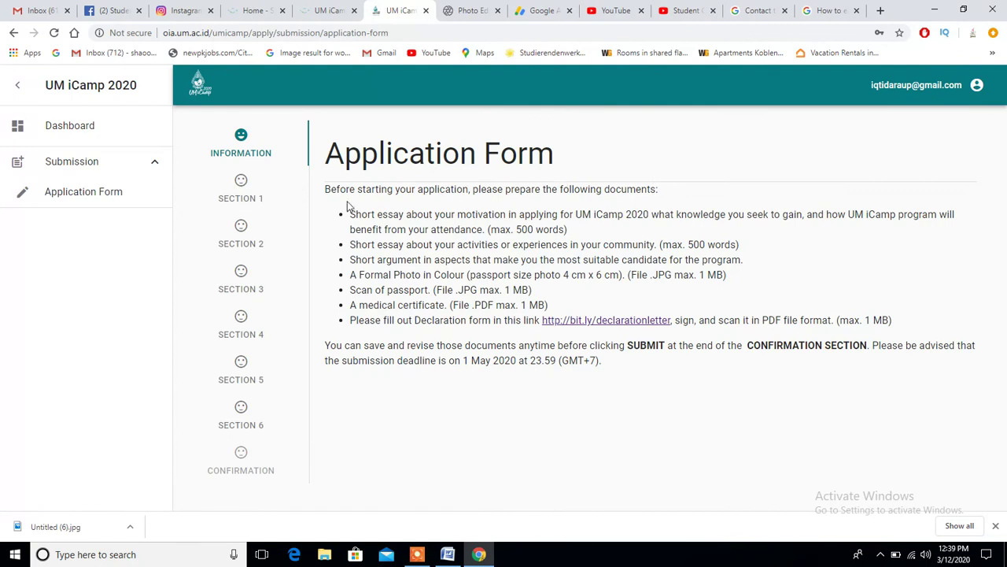
right_click(619, 330)
click(630, 337)
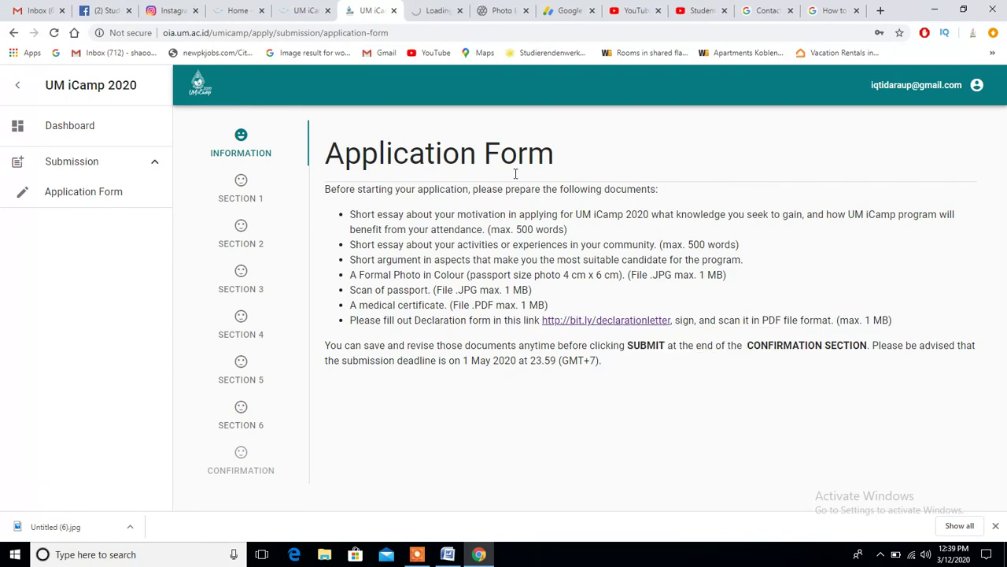
- Review the fields required in Section 1, Personal Details, and Section 2, Education Background
click(247, 182)
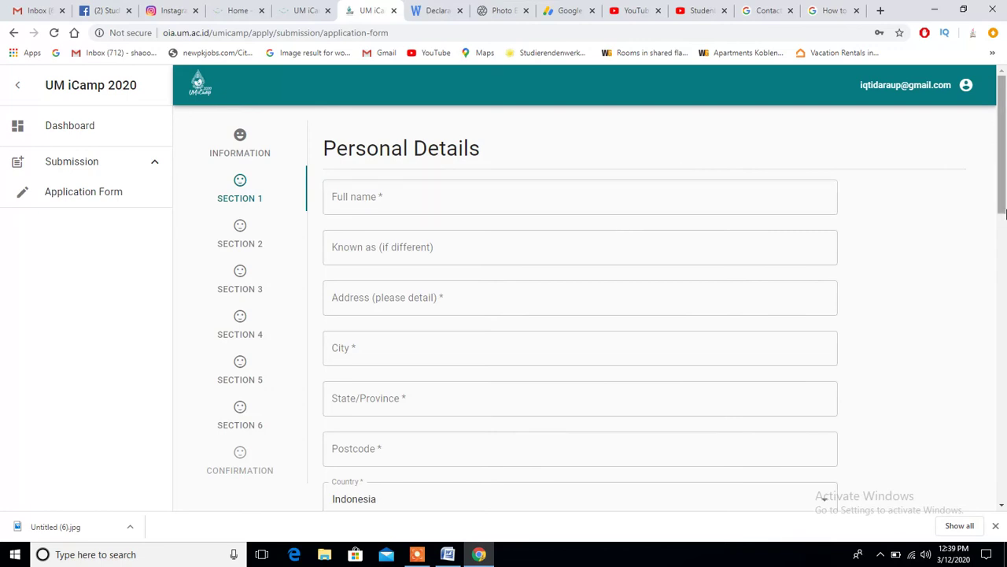
drag(1004, 208, 1004, 488)
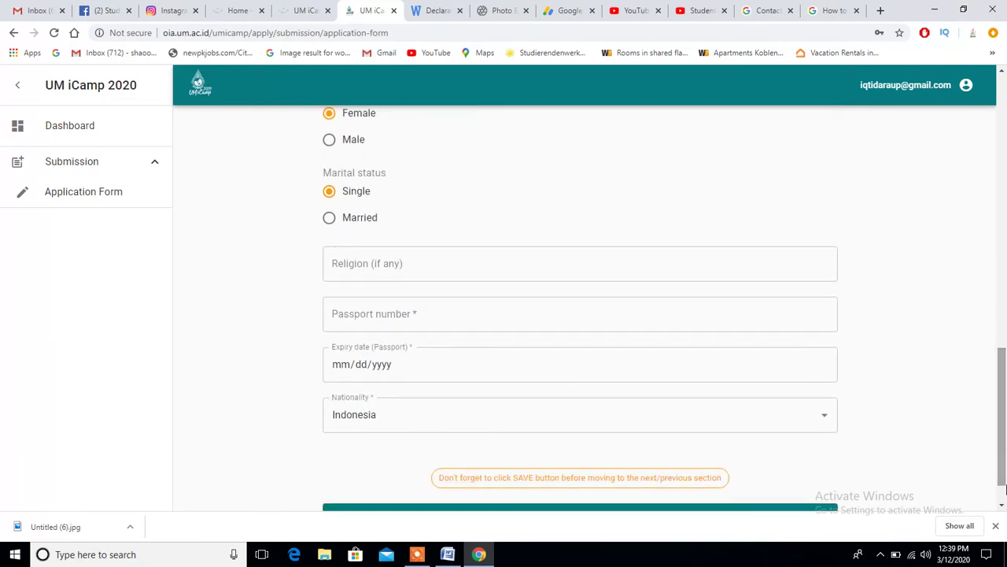
scroll(1004, 488, down, 1)
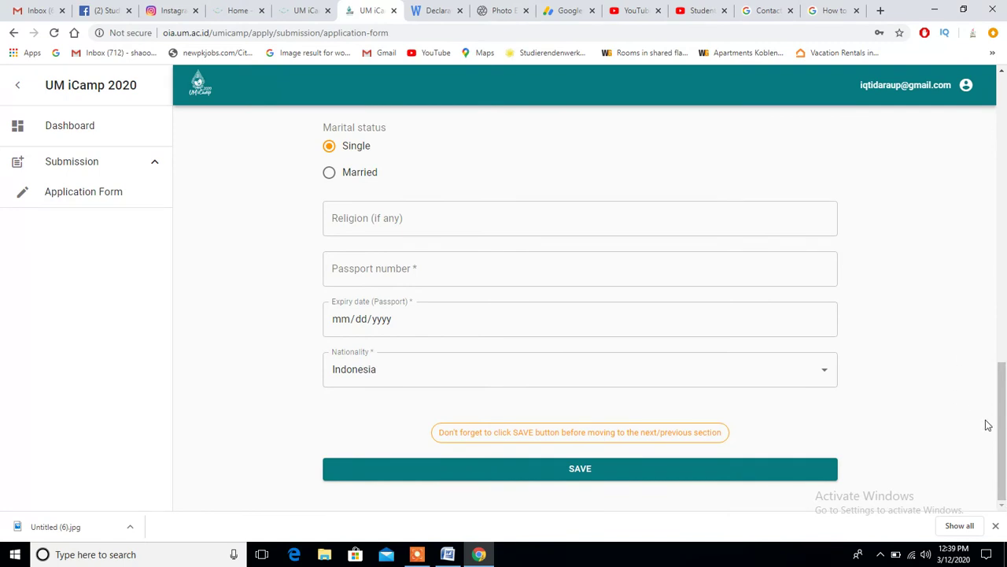
drag(1002, 425, 1004, 87)
click(240, 213)
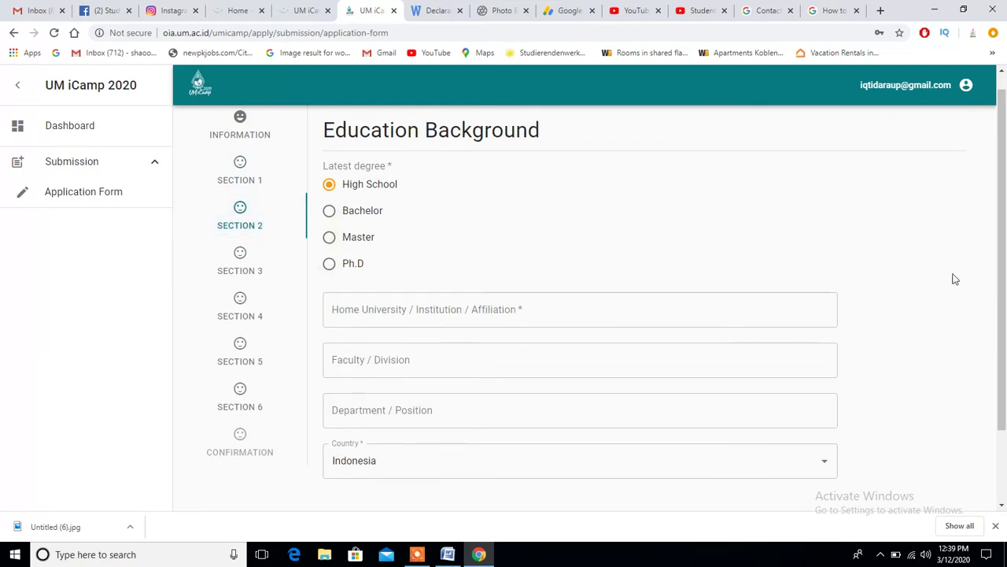
mouse_move(1005, 175)
mouse_down()
mouse_move(1006, 245)
mouse_move(1005, 157)
mouse_up()
- In Section 3, Dietary and Health Condition, mark Halal as the dietary restriction
click(240, 297)
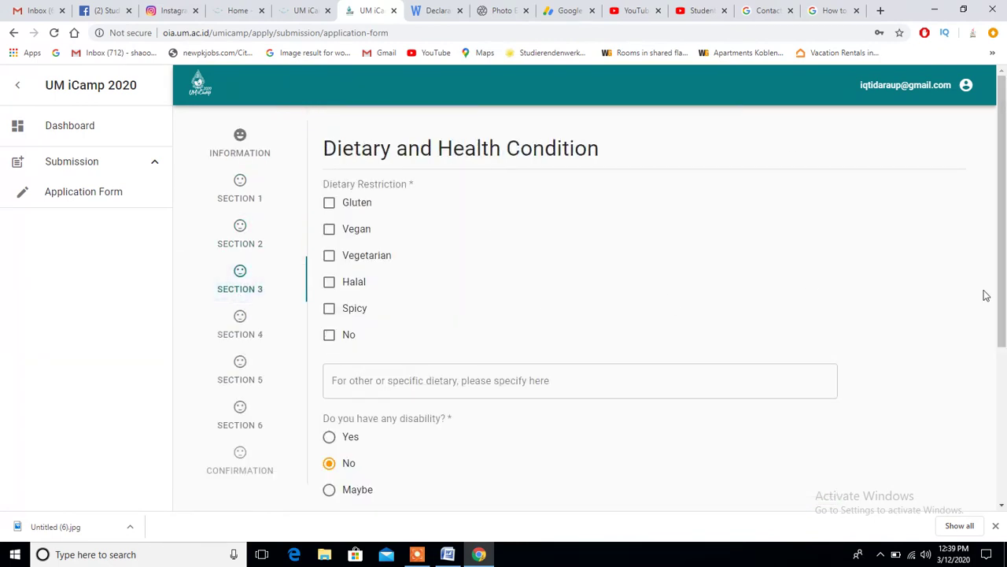
click(330, 283)
mouse_move(1004, 234)
mouse_down()
mouse_move(1006, 379)
mouse_move(1006, 227)
mouse_up()
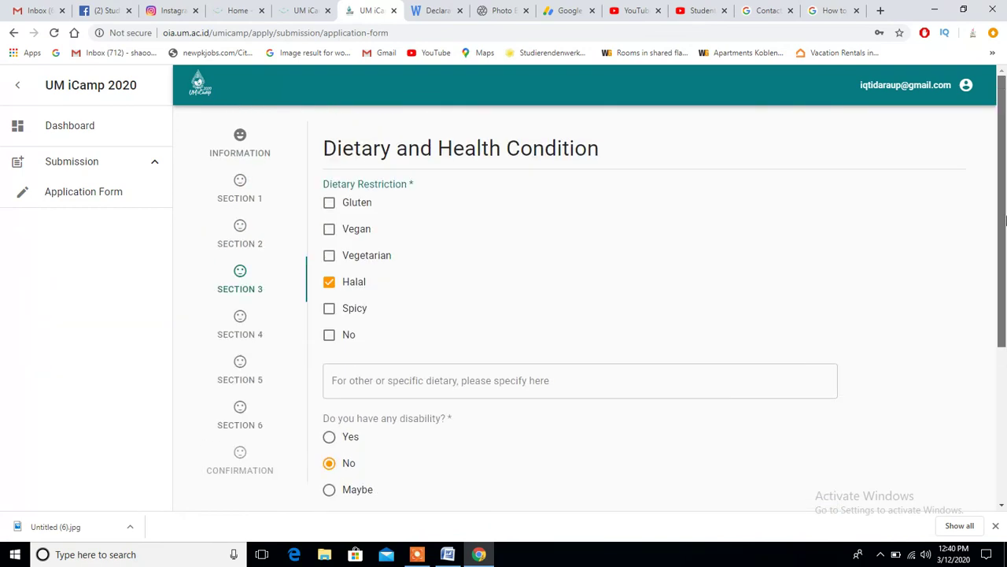
- Examine the Personal Statement questions in Section 4 and the options for how the applicant heard about UM iCamp 2020
click(240, 339)
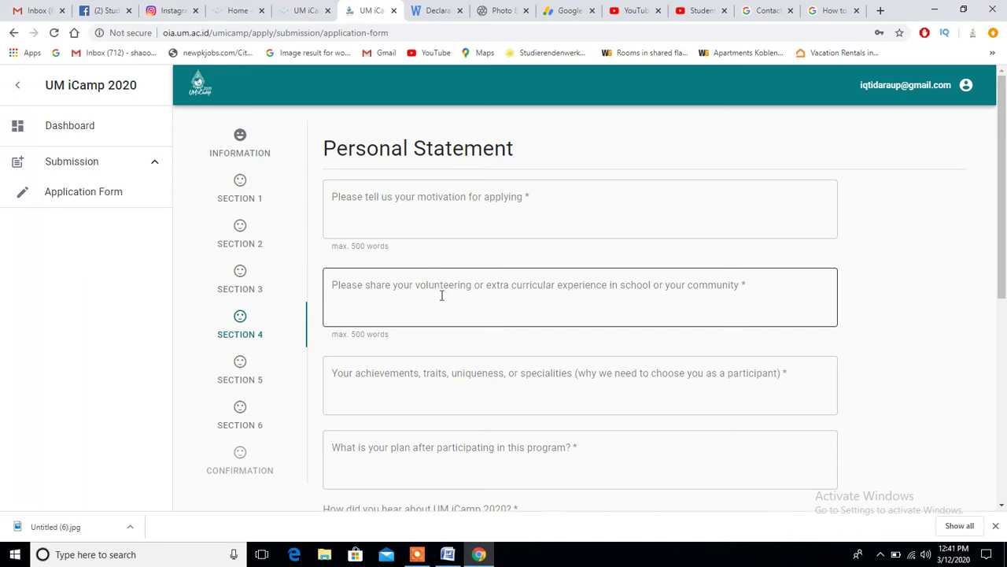
click(599, 244)
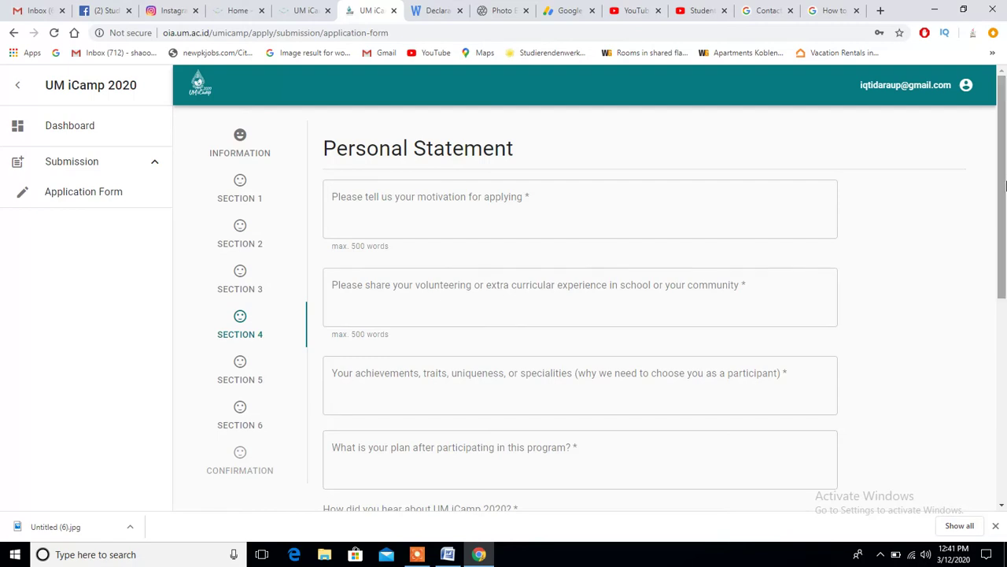
drag(1005, 179, 1005, 210)
click(508, 240)
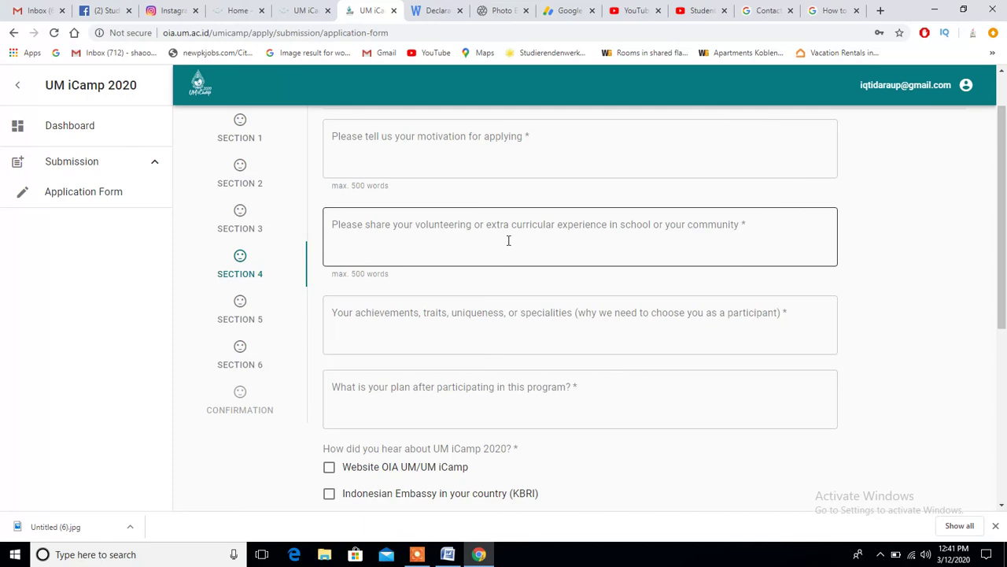
drag(1004, 335, 1005, 437)
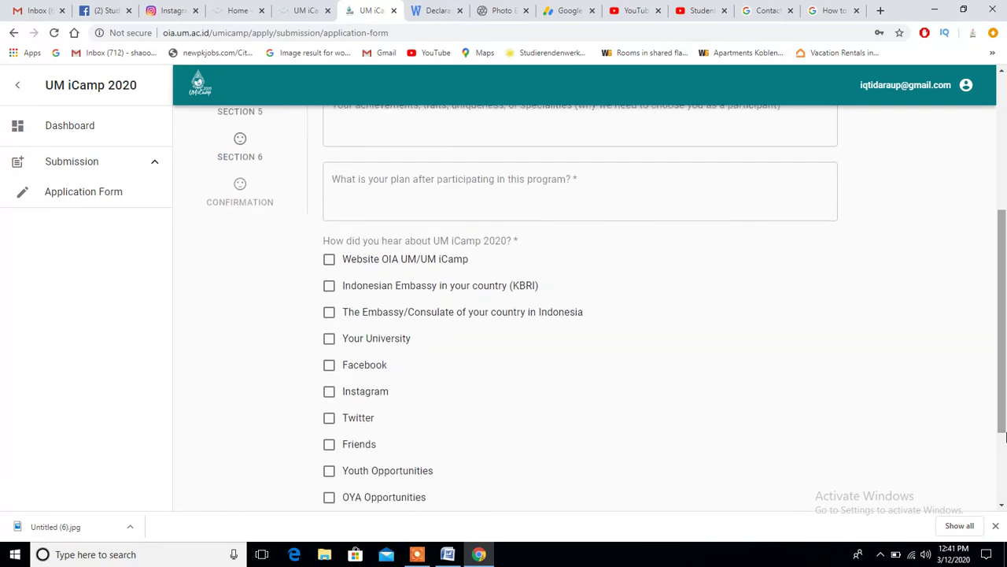
drag(1005, 438, 1005, 484)
scroll(522, 426, up, 4)
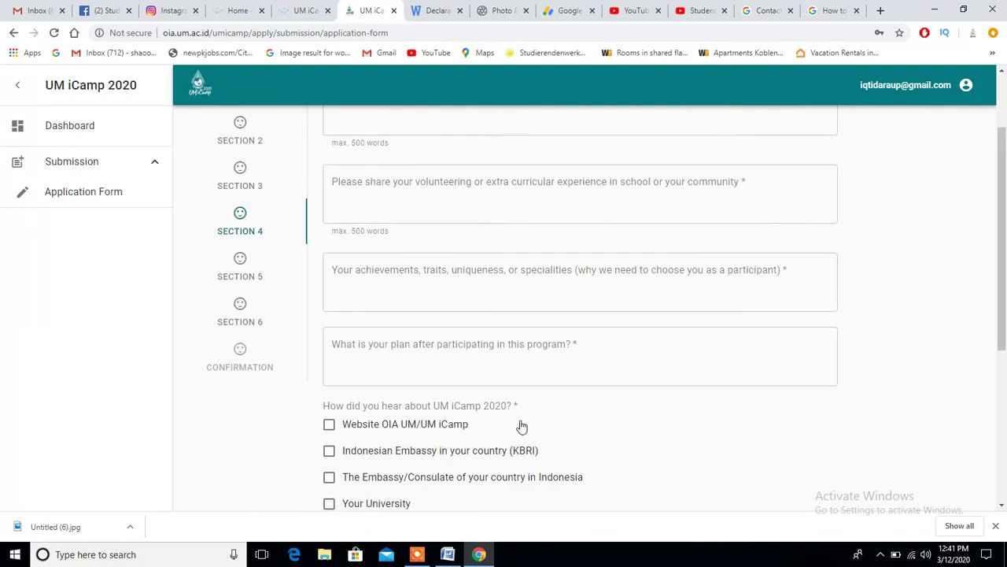
- Review all the Emergency Contact Detail fields in Section 5
click(241, 273)
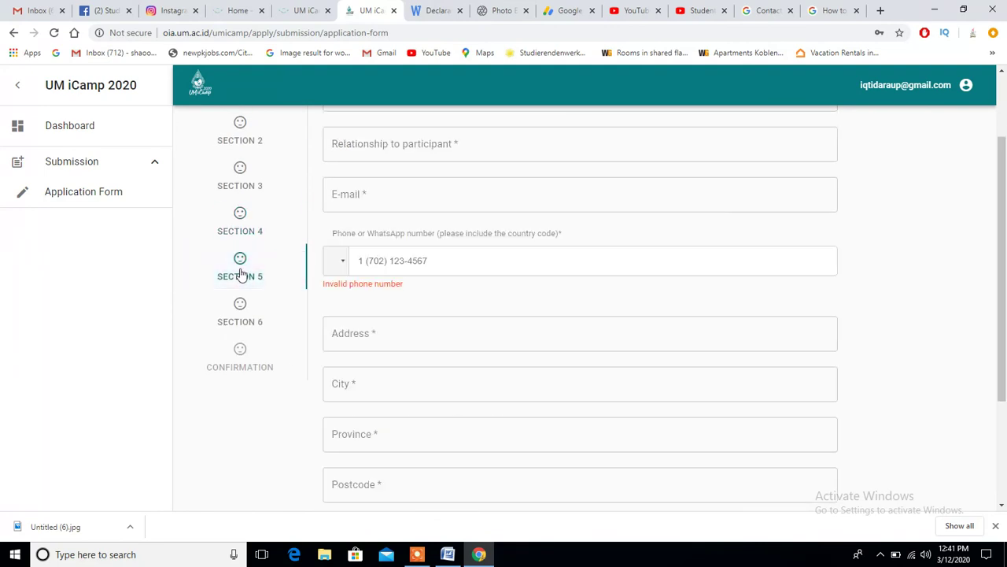
drag(1004, 294, 1005, 194)
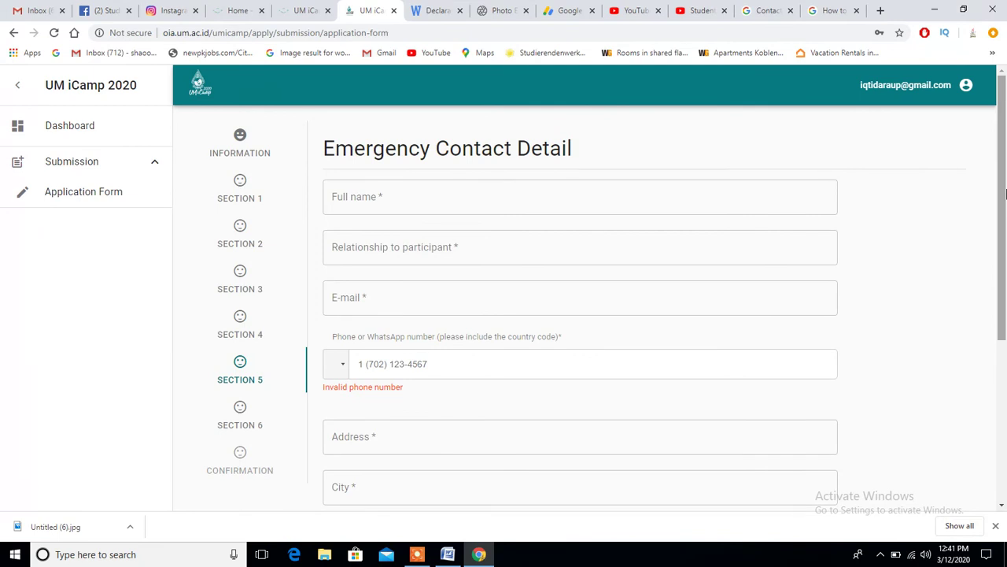
drag(1005, 195, 1004, 370)
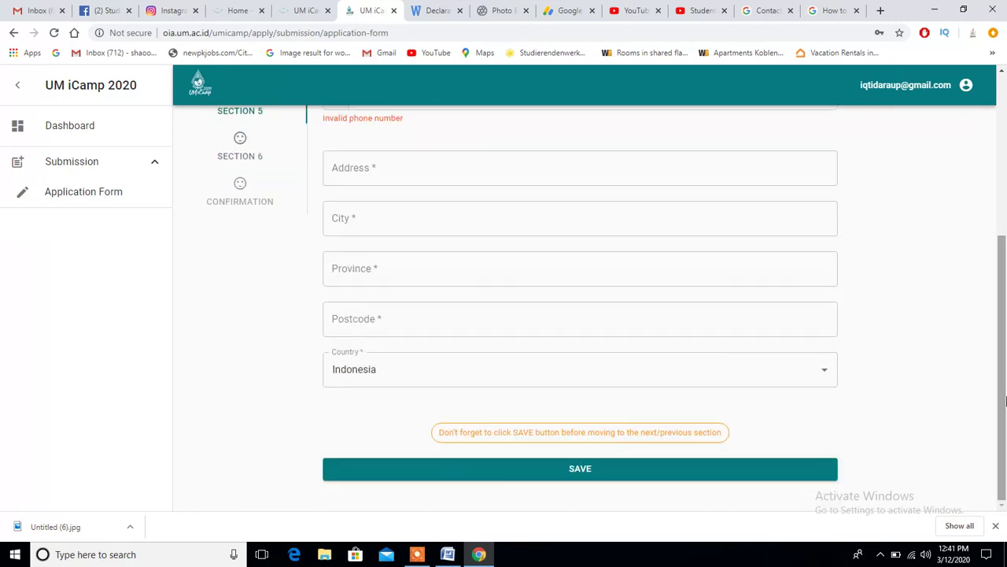
drag(1005, 430, 1005, 271)
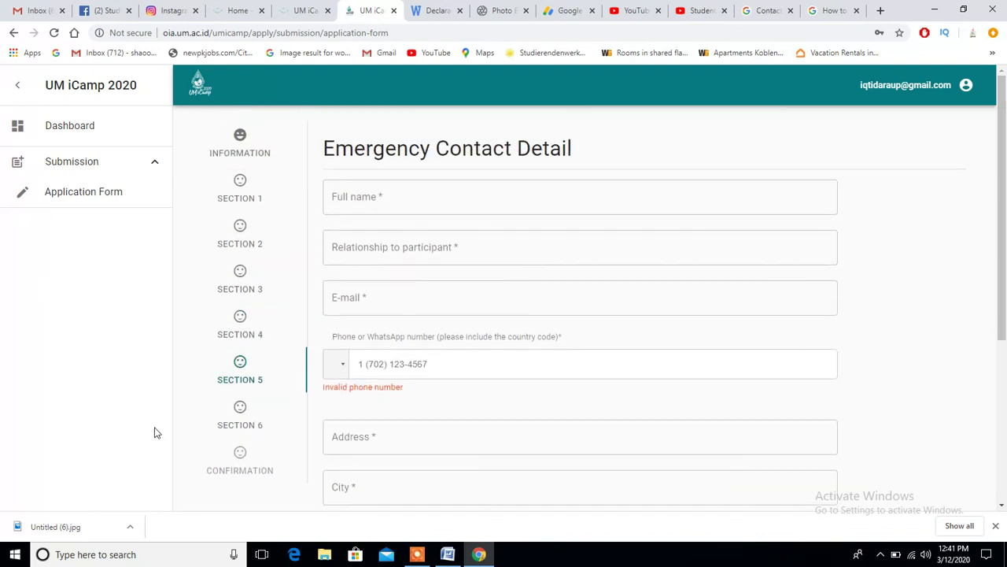
- Review the uploads required in Section 6, Applicant Media, and view the example for the passport scan
click(240, 417)
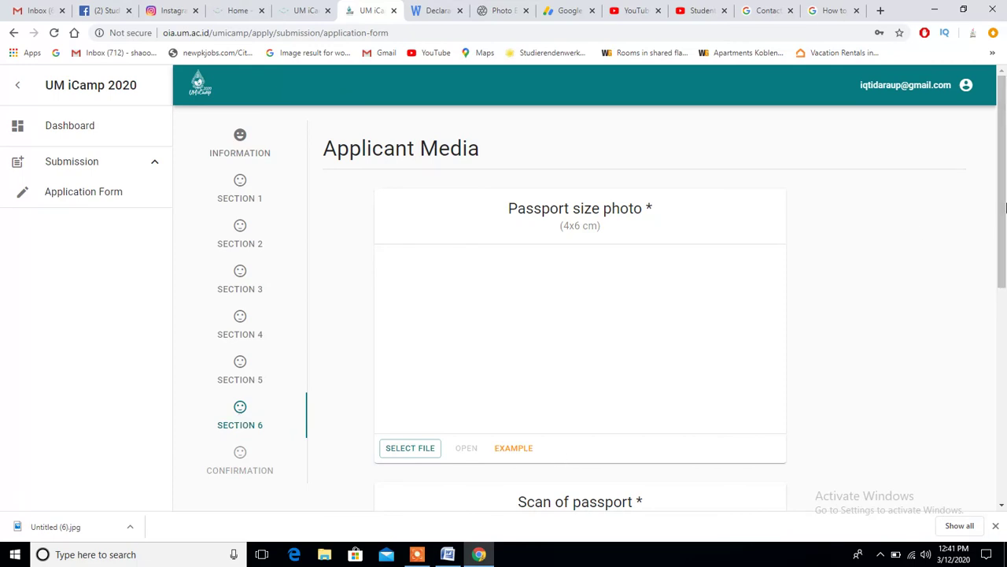
drag(1004, 206, 1005, 430)
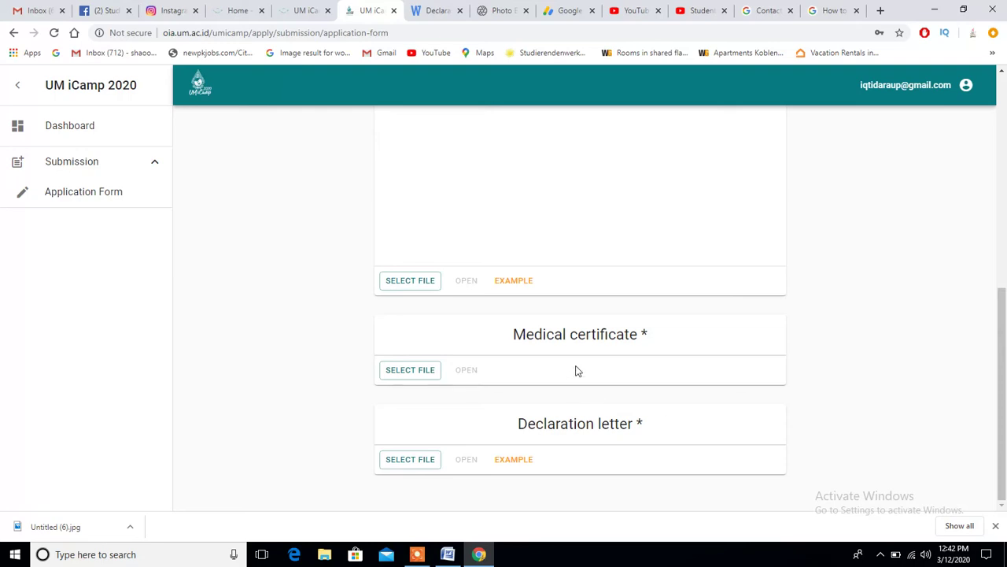
click(512, 284)
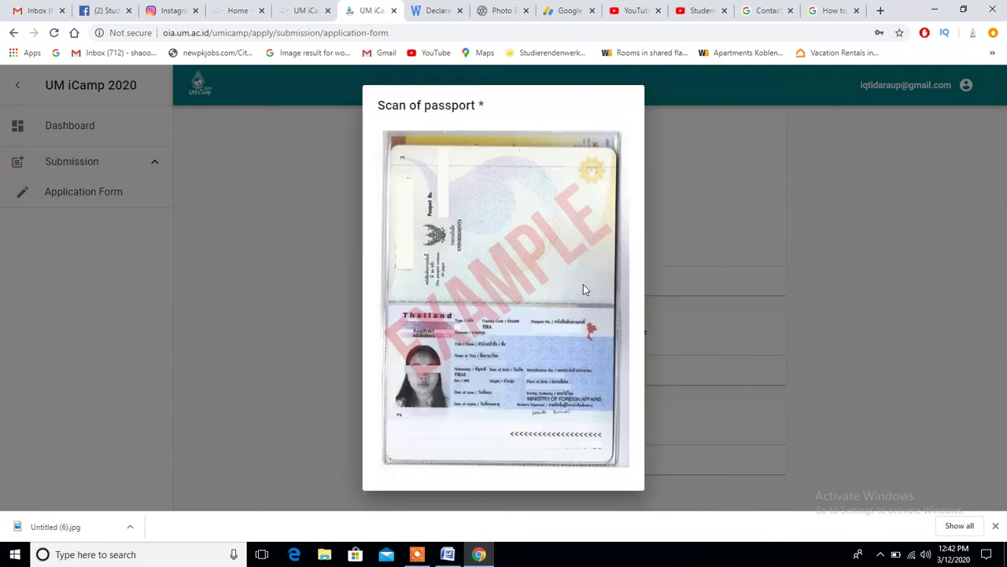
- Open the Declaration letter example from the Applicant Media section and close the duplicate copy of the document
click(740, 241)
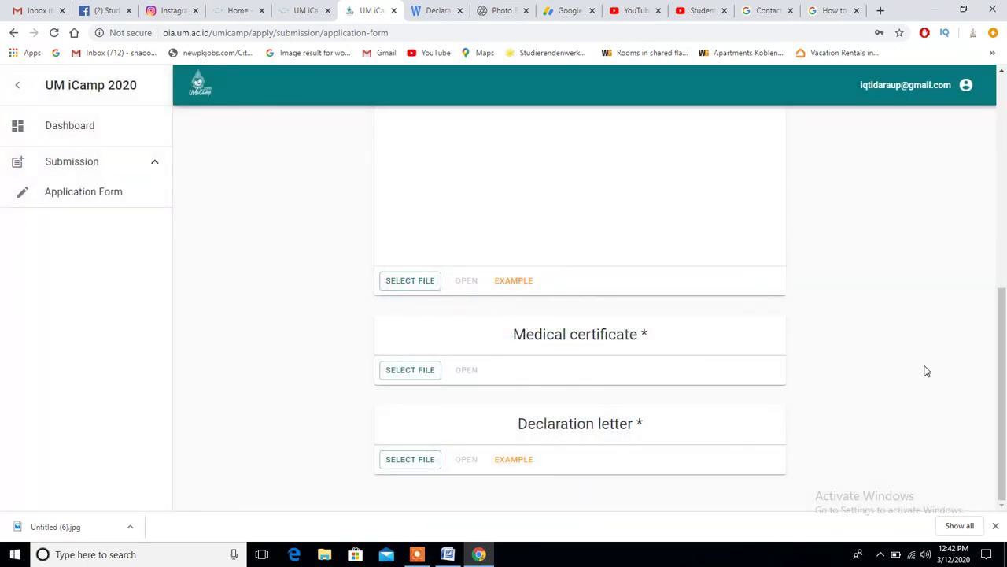
click(514, 459)
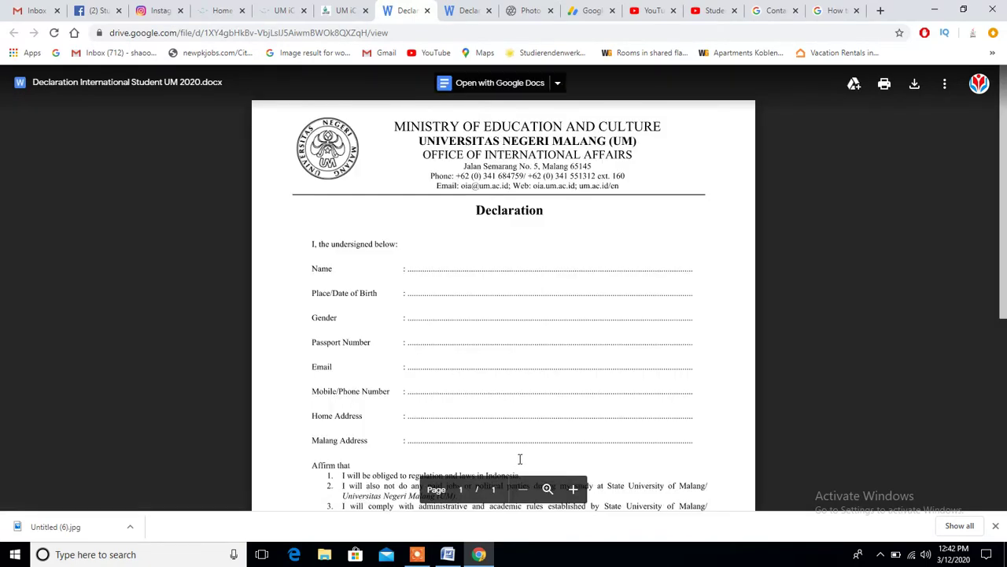
click(447, 14)
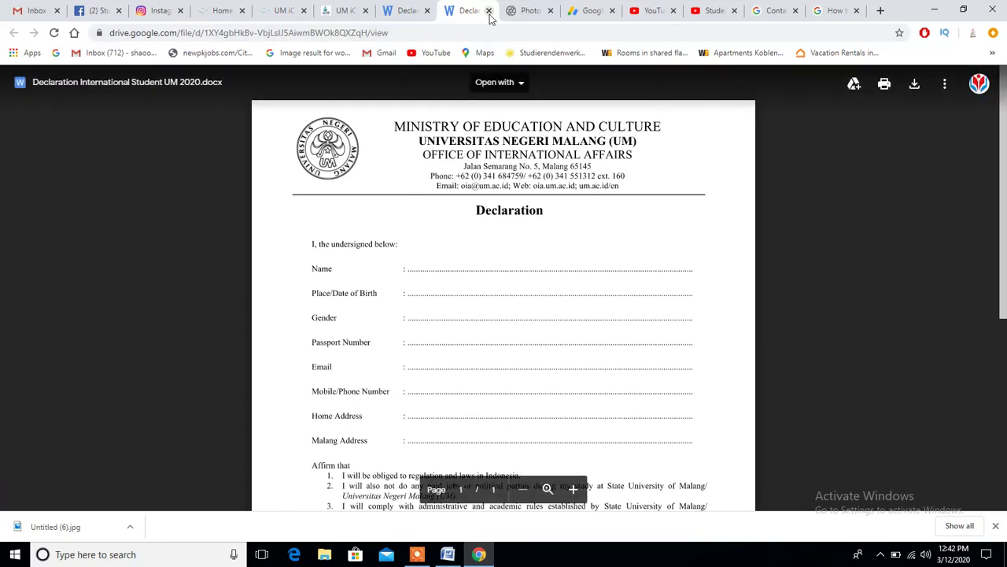
click(489, 14)
click(400, 10)
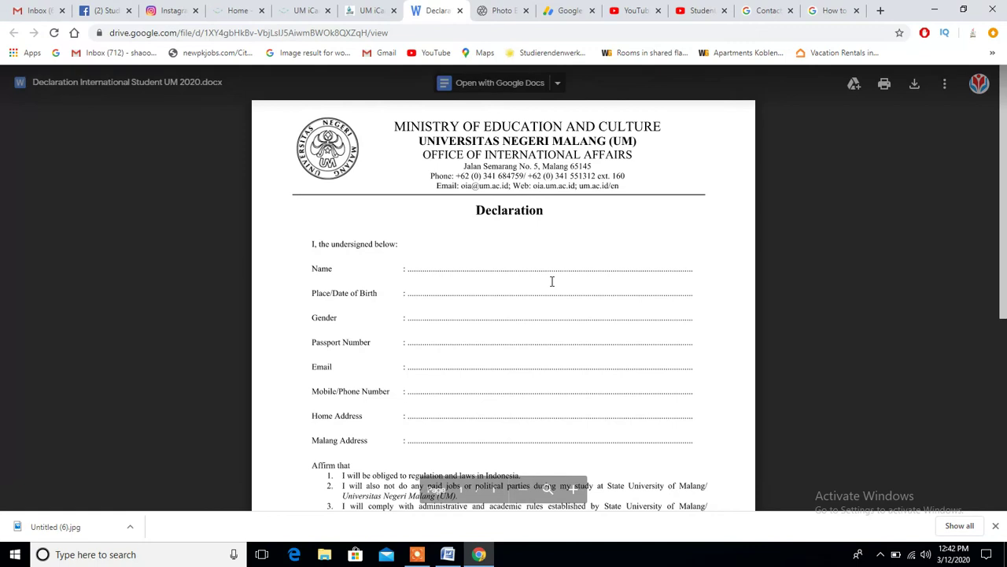
- Read the declaration's personal detail fields, affirmations and signature part, and return to the beginning of the Applicant Media section
drag(1006, 179, 1005, 283)
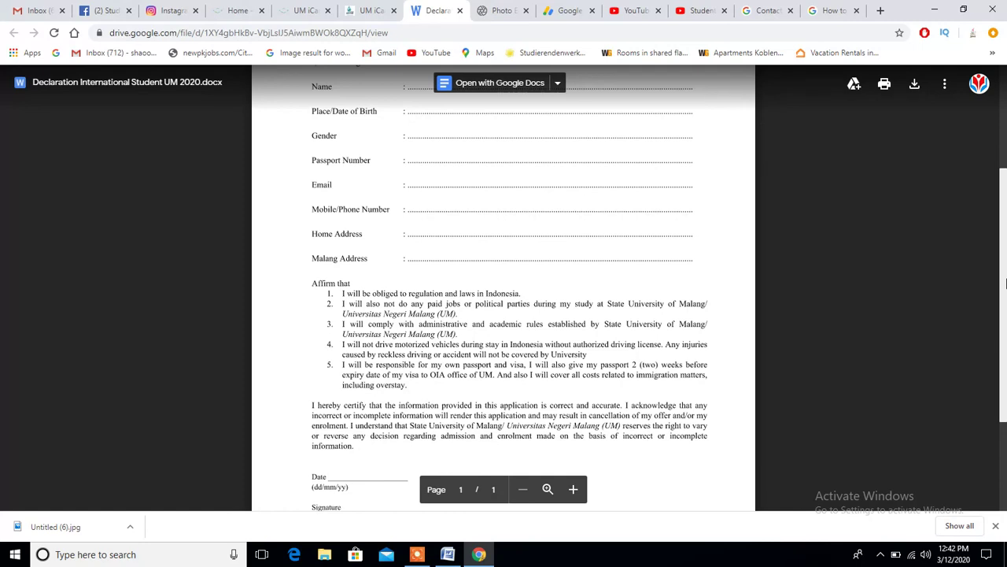
drag(1005, 284, 1005, 327)
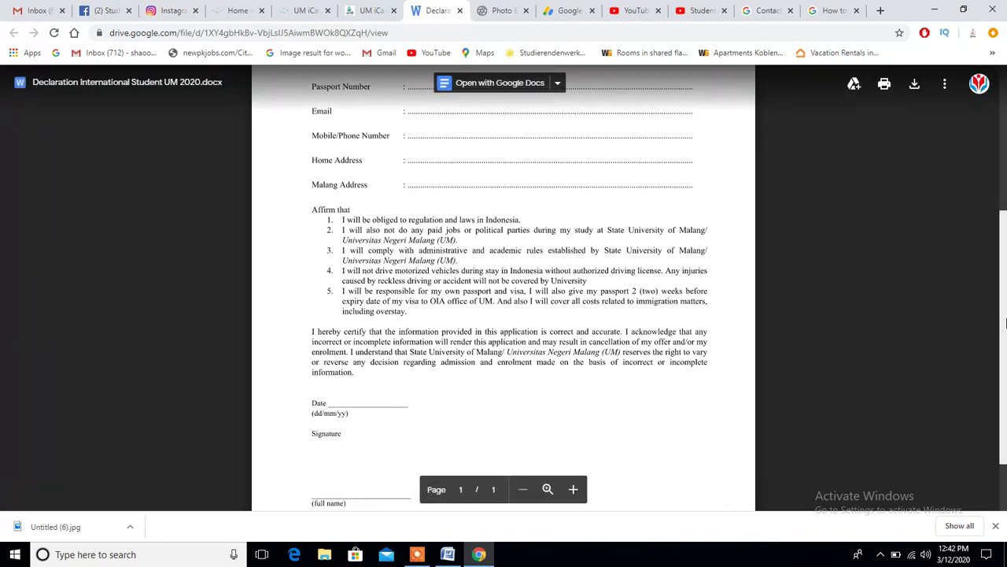
scroll(1005, 323, down, 1)
scroll(1004, 339, up, 1)
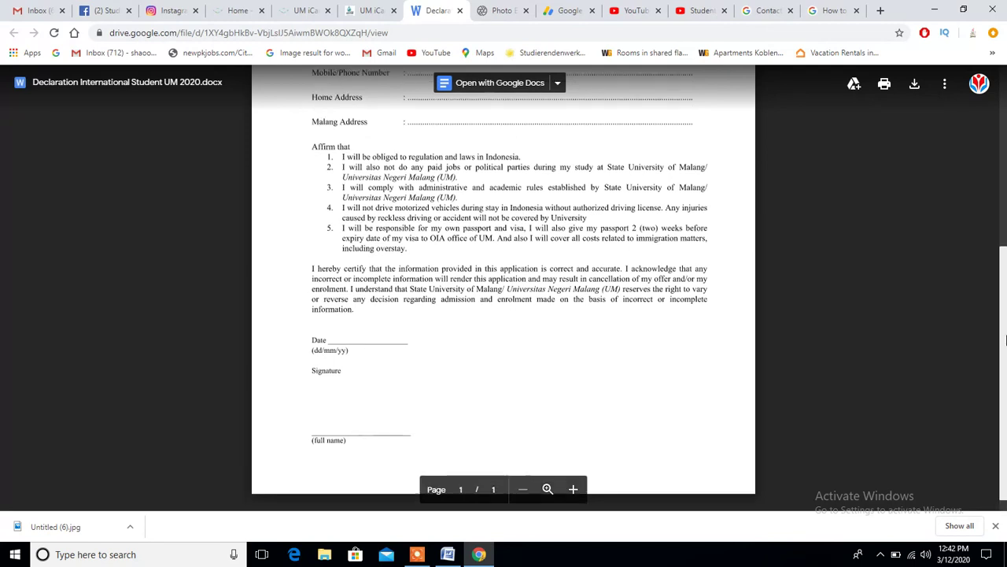
scroll(1005, 337, up, 1)
scroll(1005, 329, up, 4)
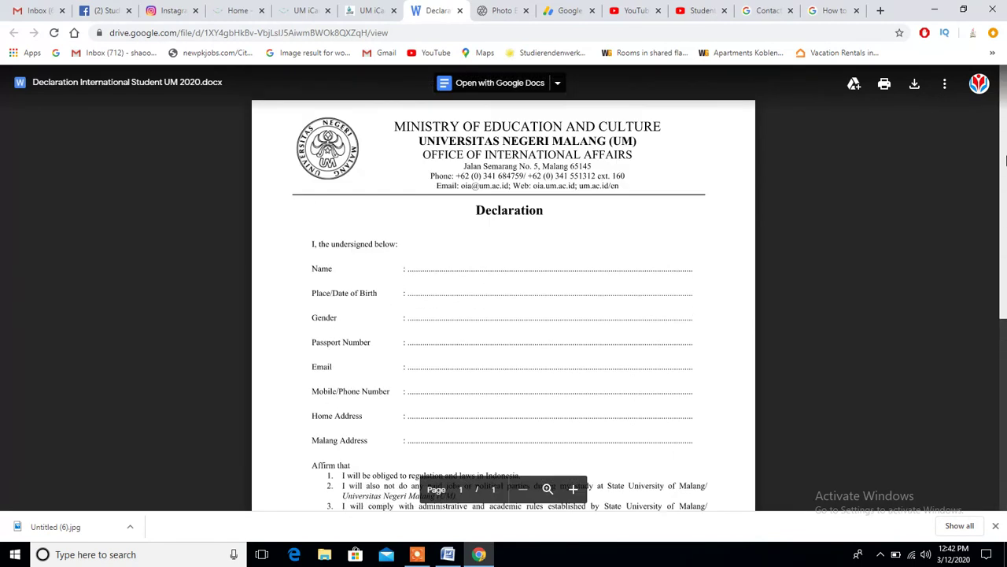
click(370, 10)
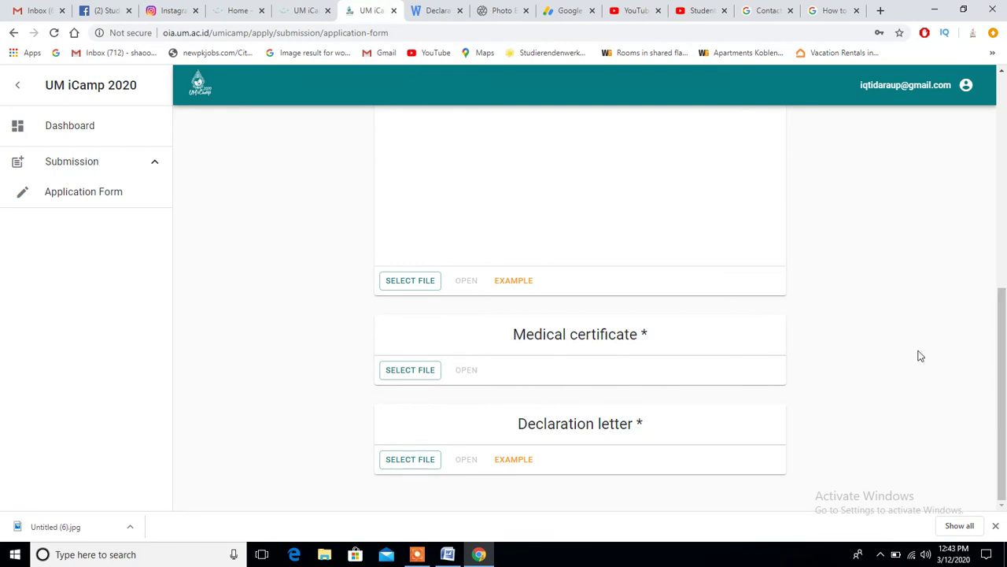
drag(1003, 346, 1005, 126)
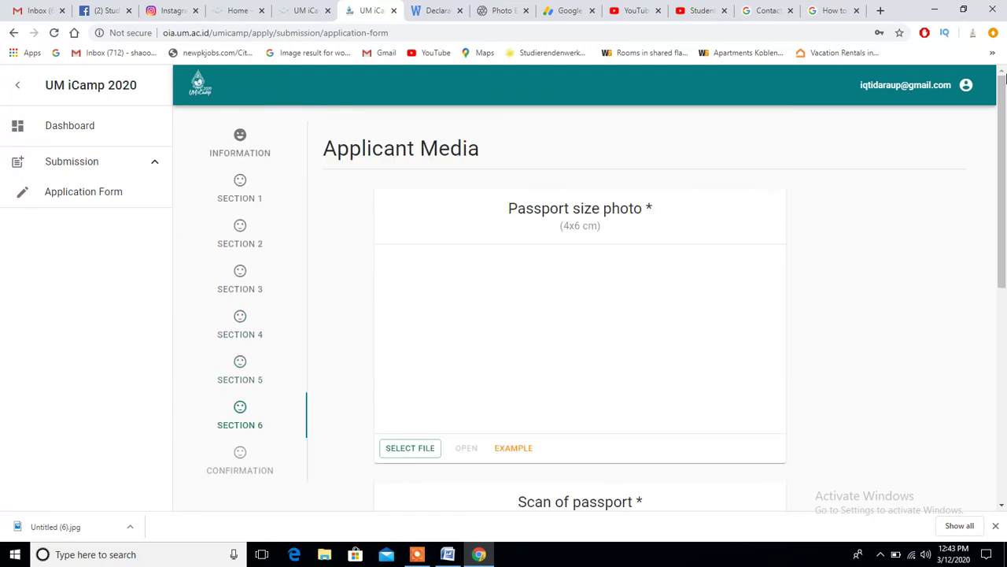